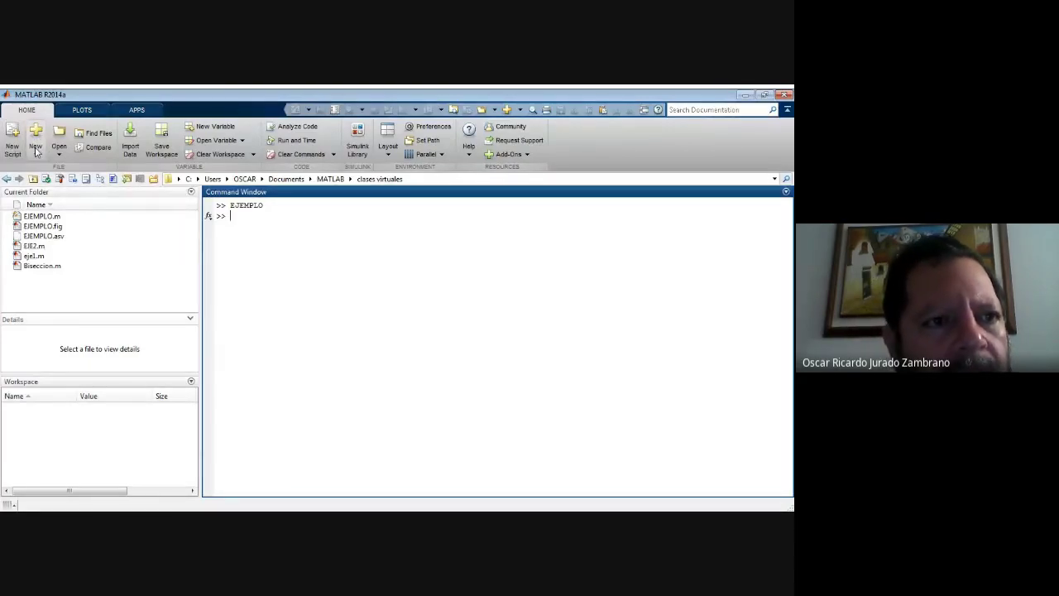
Step: Start creating a new graphical user interface
click(36, 151)
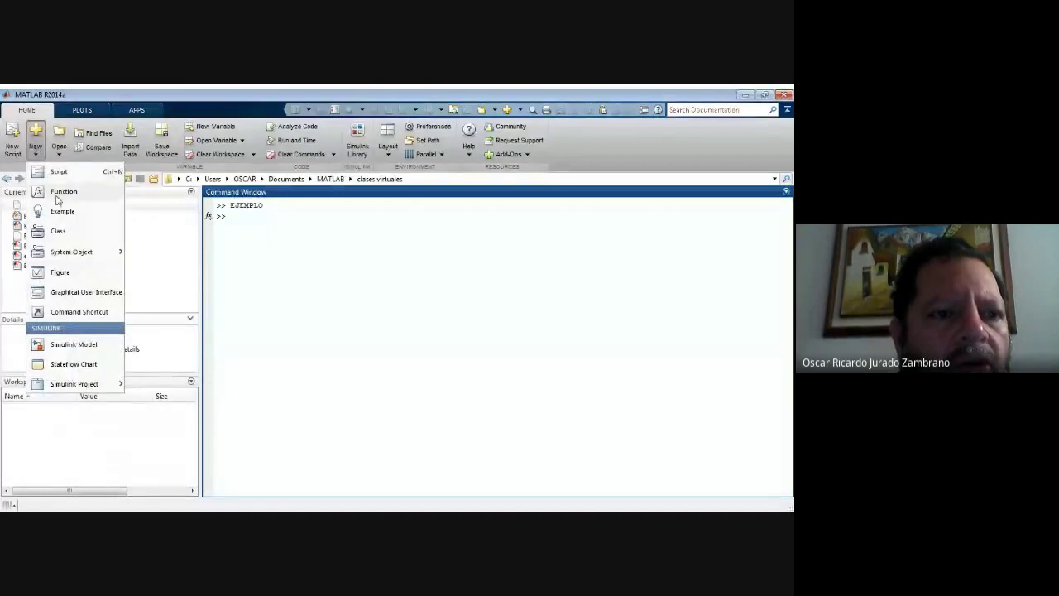
click(111, 297)
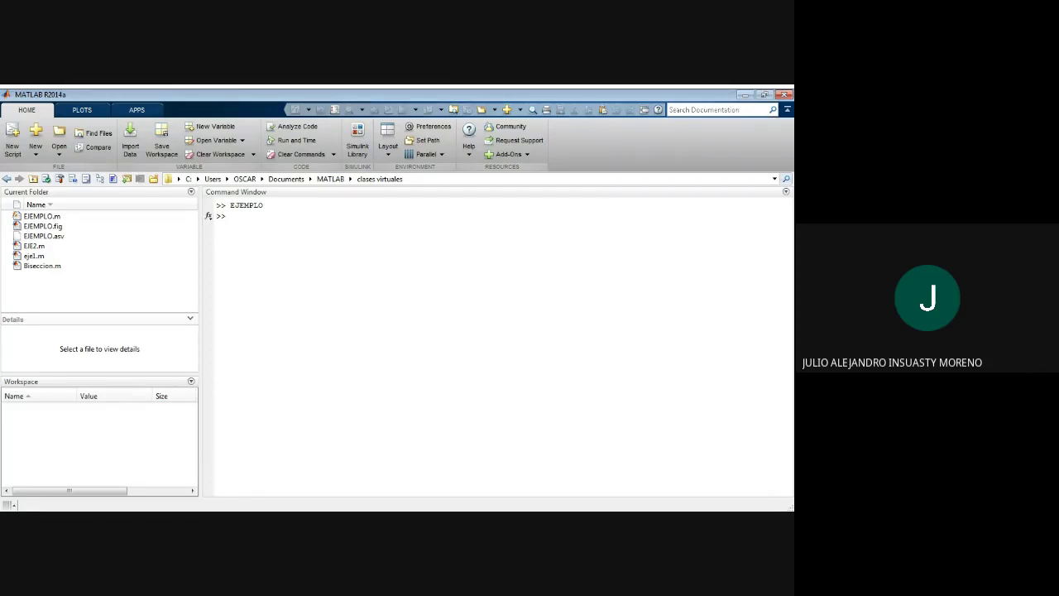
click(465, 400)
click(38, 152)
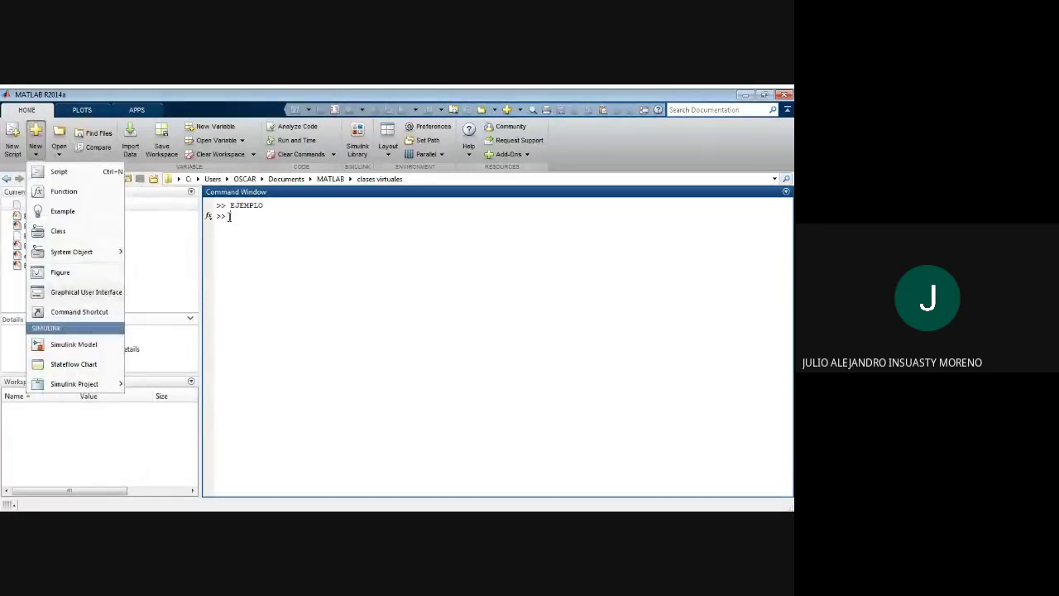
key(Escape)
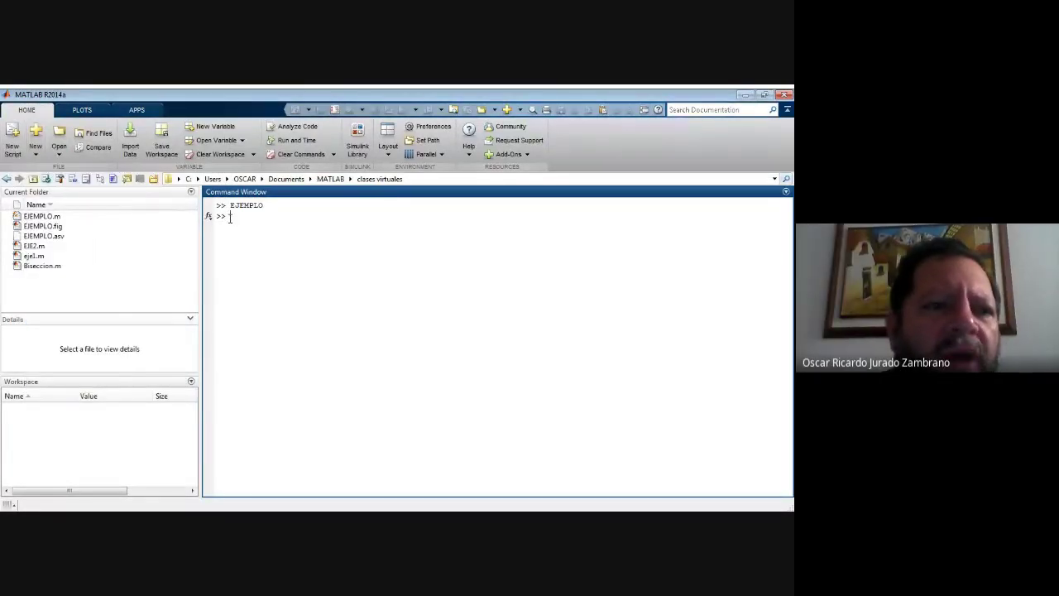
click(36, 154)
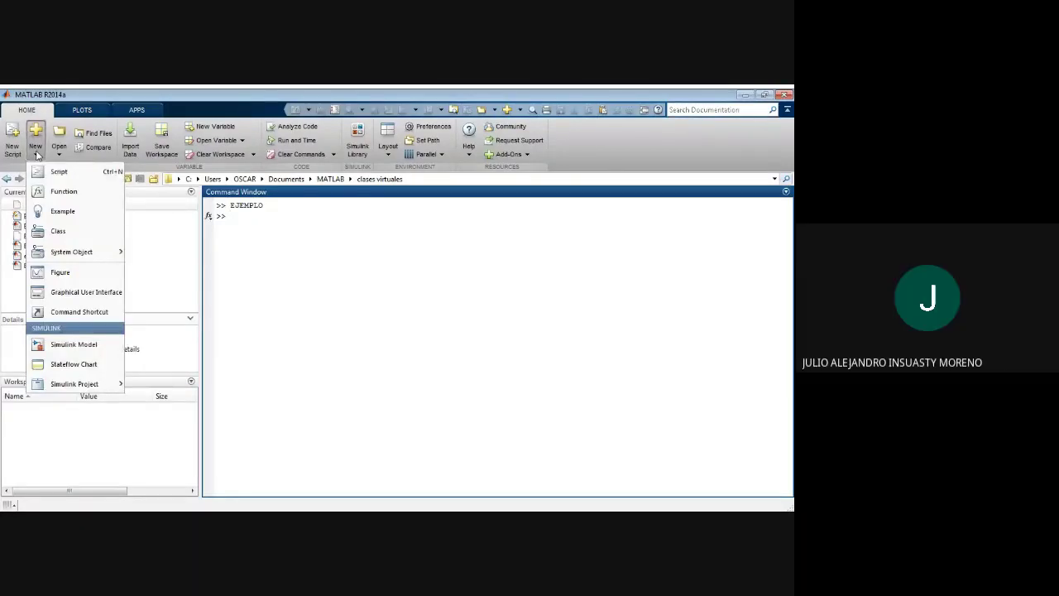
Step: Try to start the interface builder by running the commands gui and guid
click(234, 215)
text(eje1)
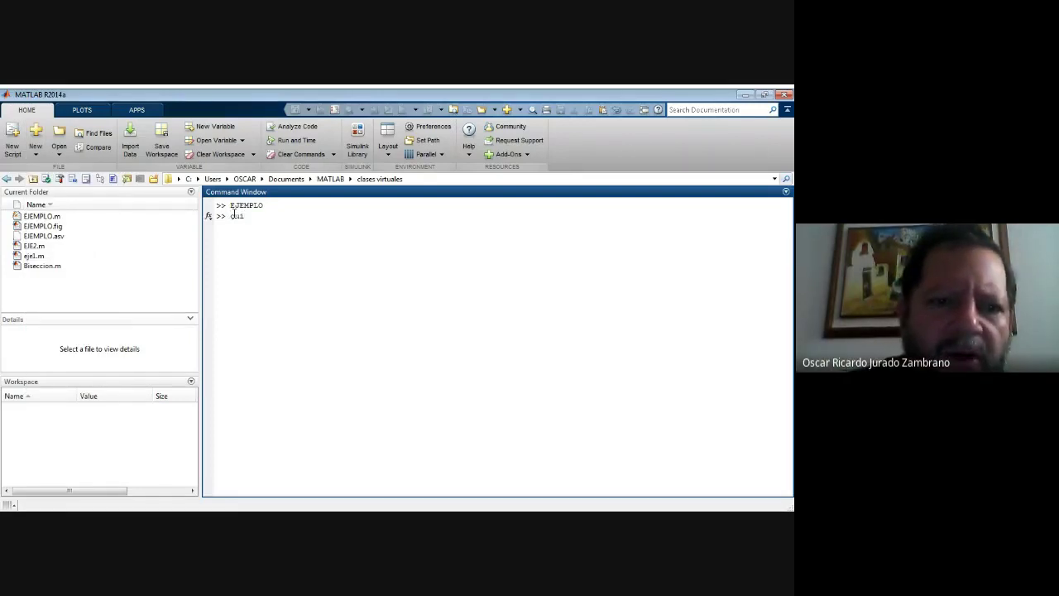
key(Return)
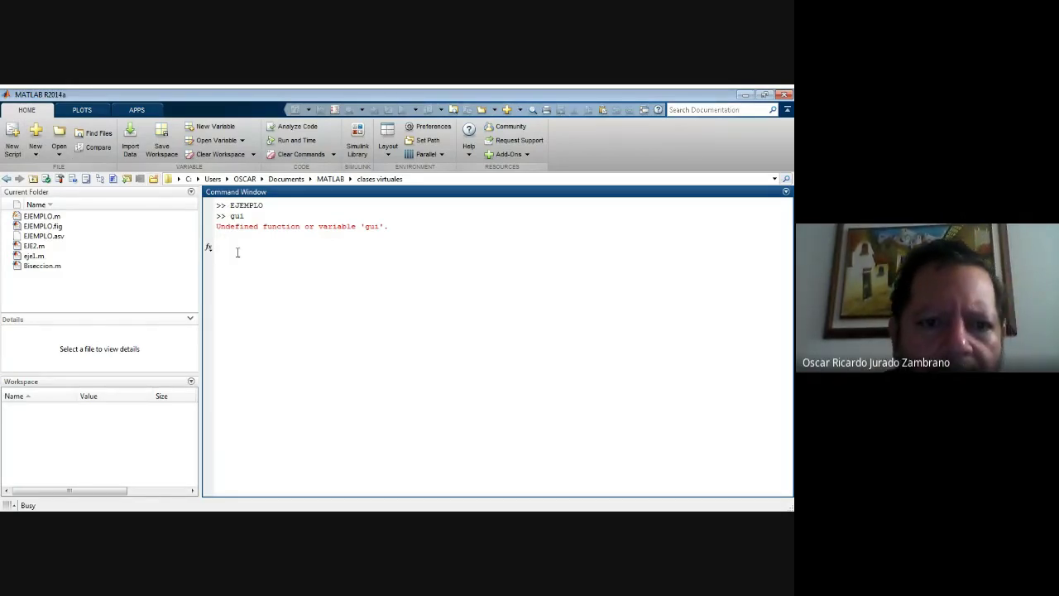
key(Return)
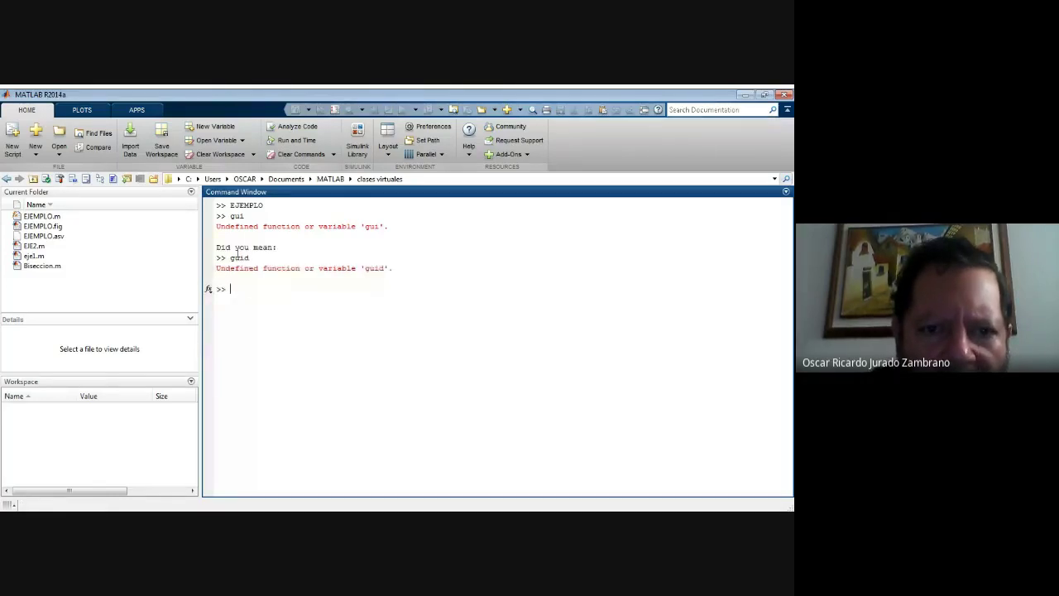
Step: Run the guide command in the Command Window
text(guid)
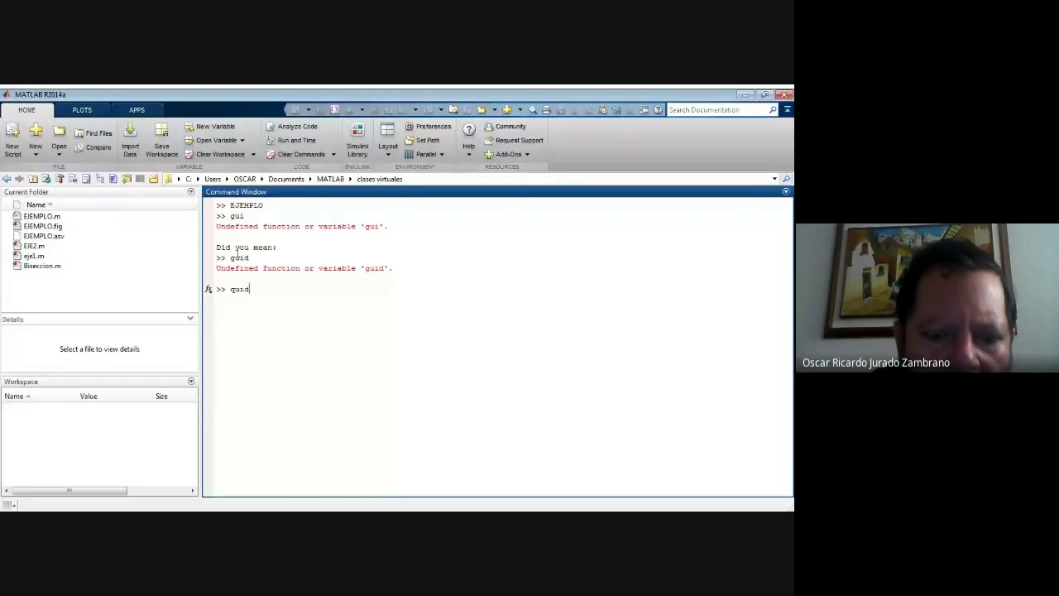
key(Escape)
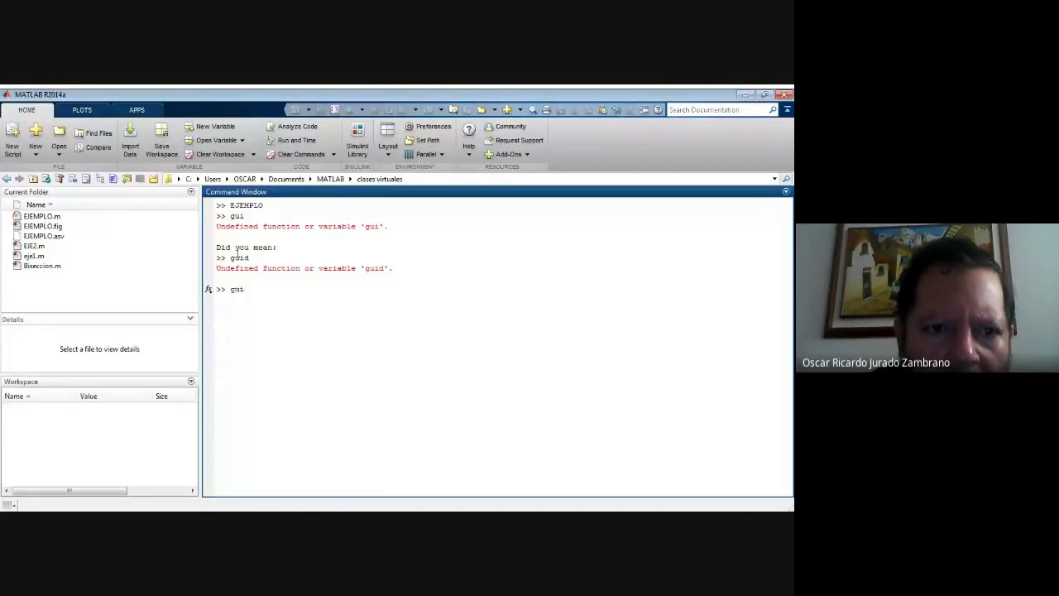
text(guide)
key(Return)
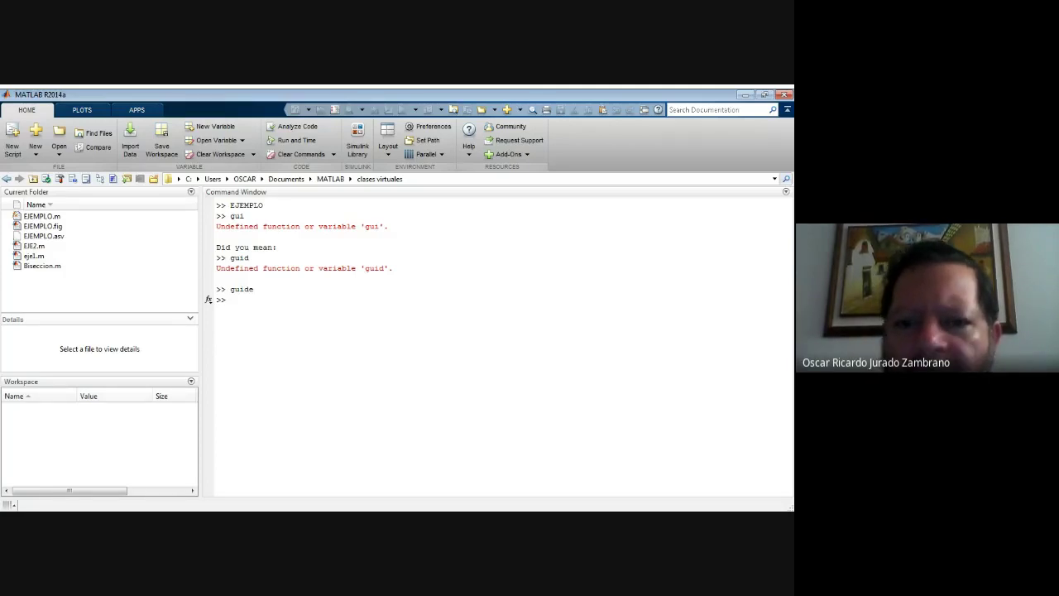
Step: Open a new blank graphical user interface layout for editing
click(529, 402)
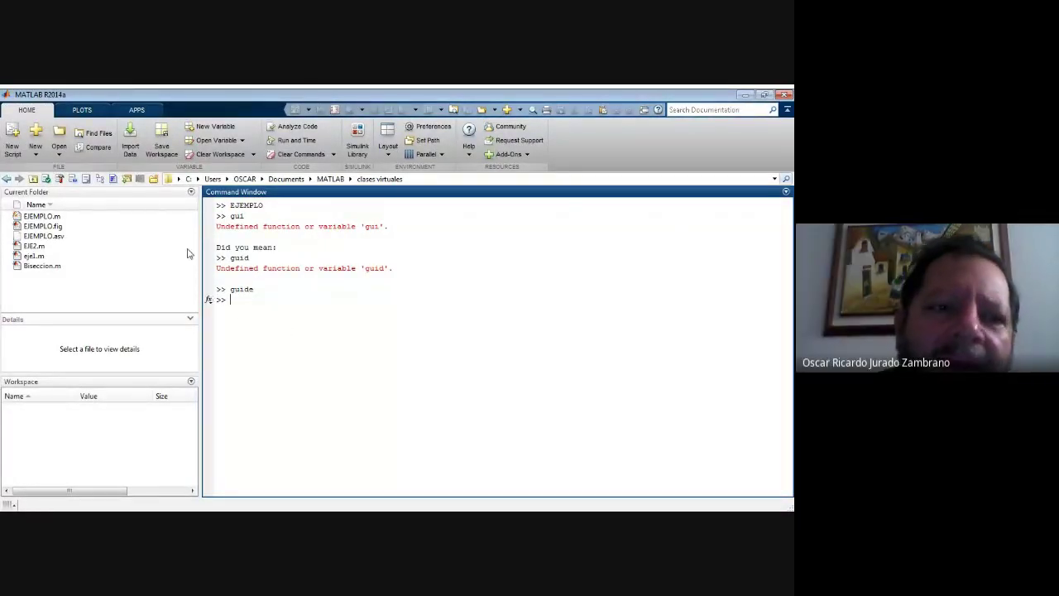
click(36, 154)
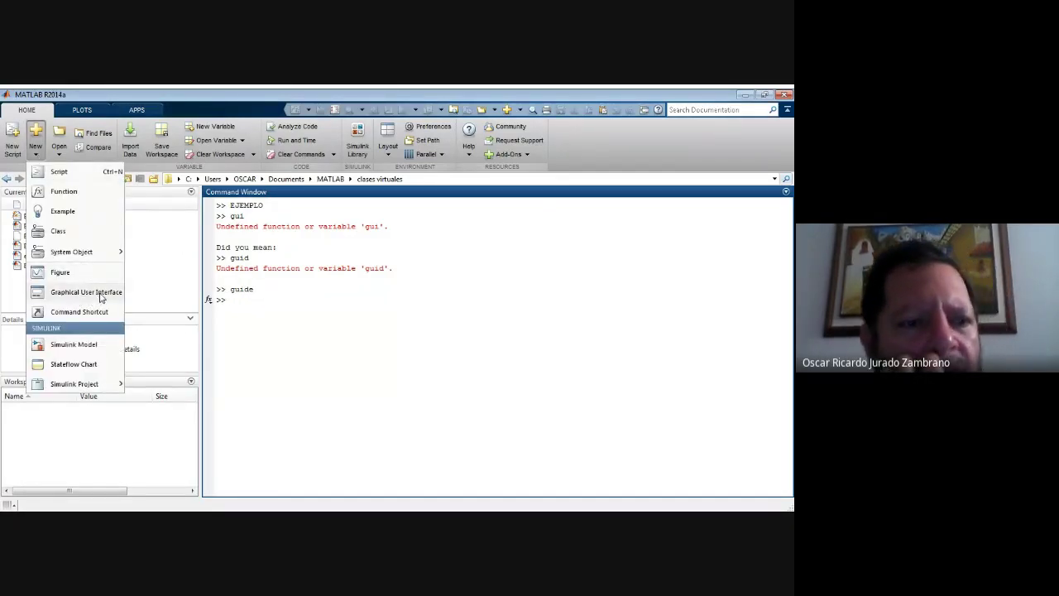
click(378, 338)
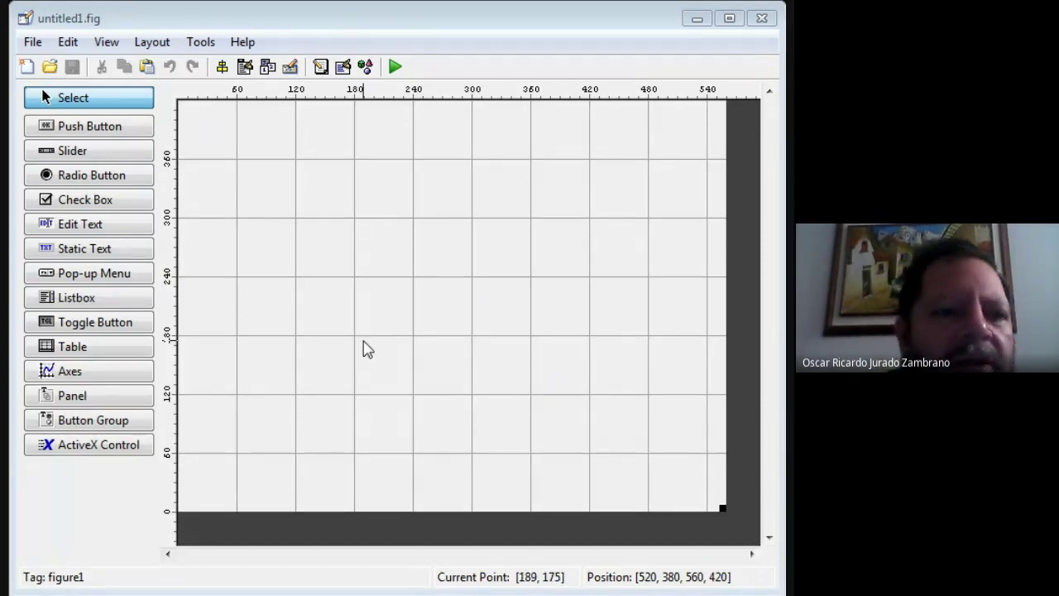
Step: Add a push button at about 101, 218 on the layout and an edit text box above it at about 129, 350
click(81, 129)
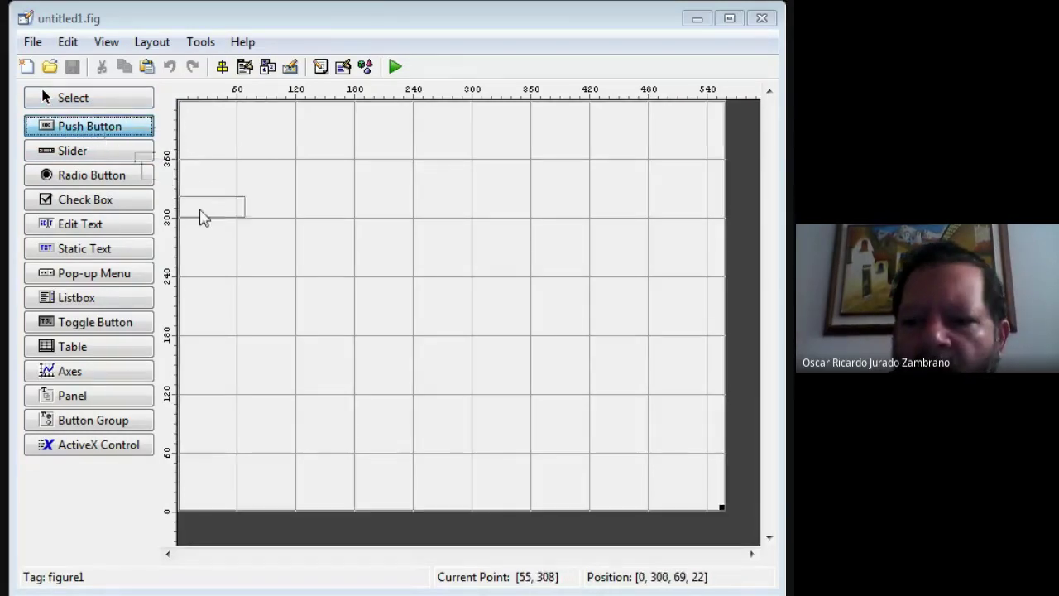
click(296, 295)
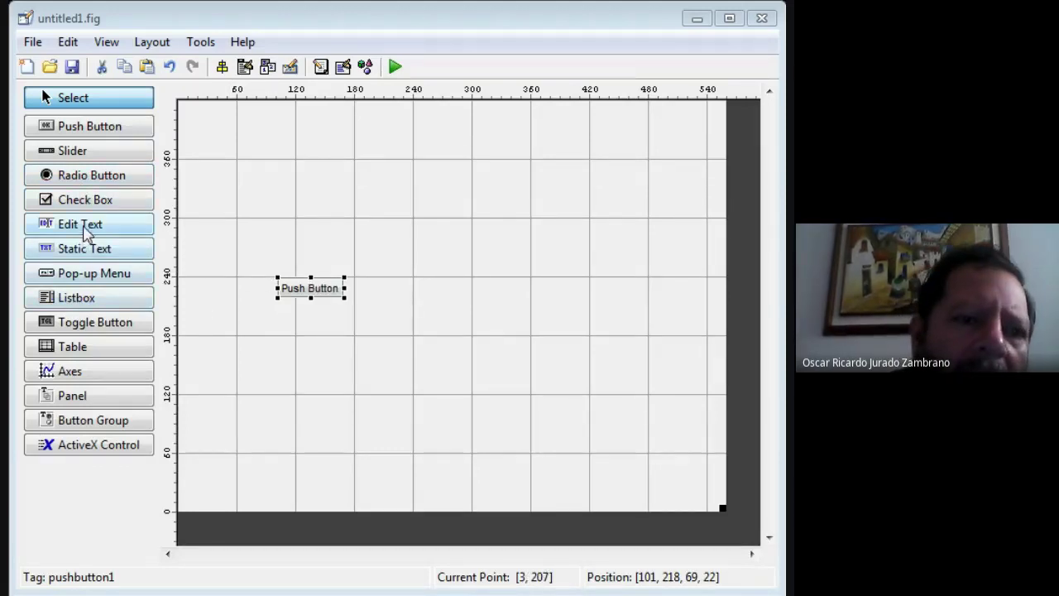
click(114, 229)
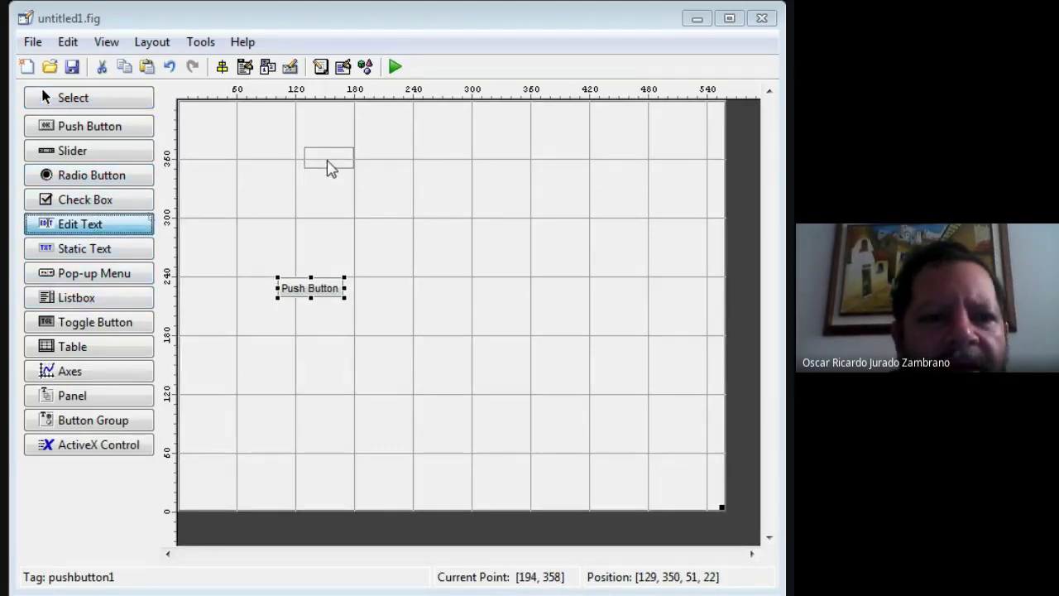
click(330, 167)
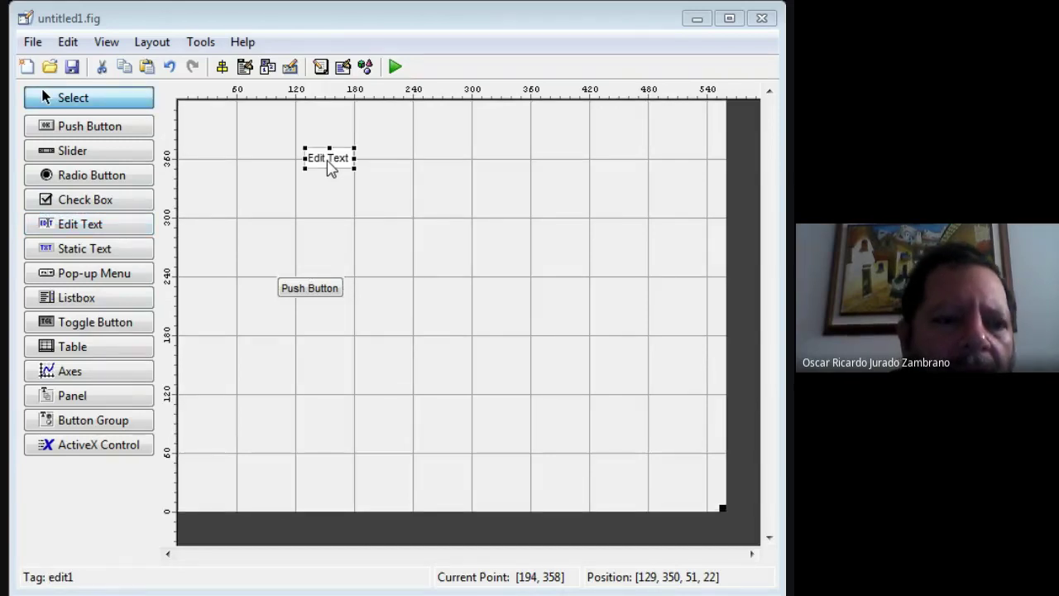
Step: Add a static text label under the edit text box and move the push button up below it to about 130, 255
click(94, 247)
click(329, 201)
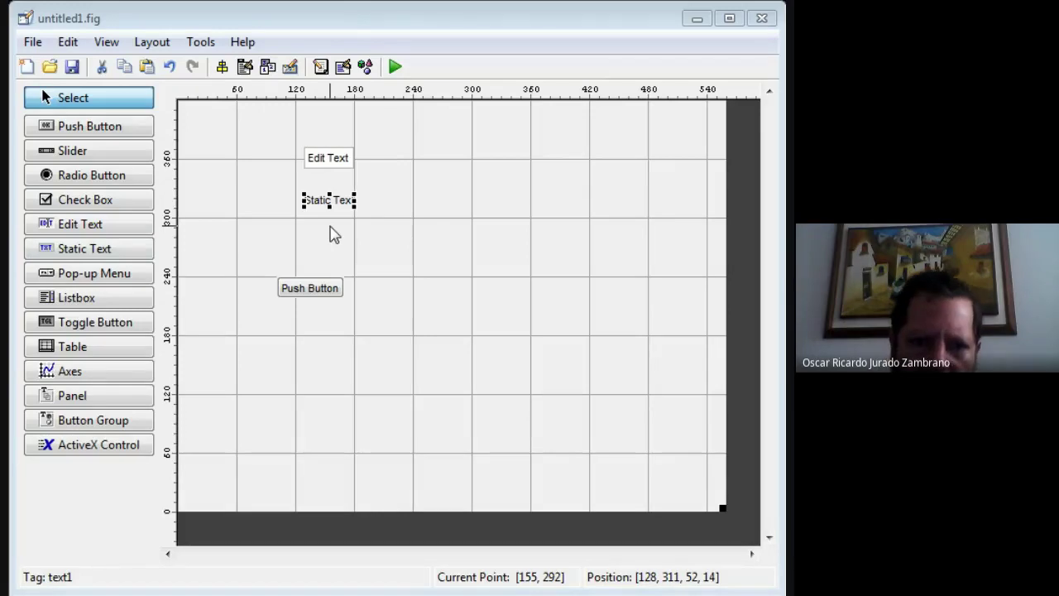
click(320, 283)
drag(321, 282, 350, 250)
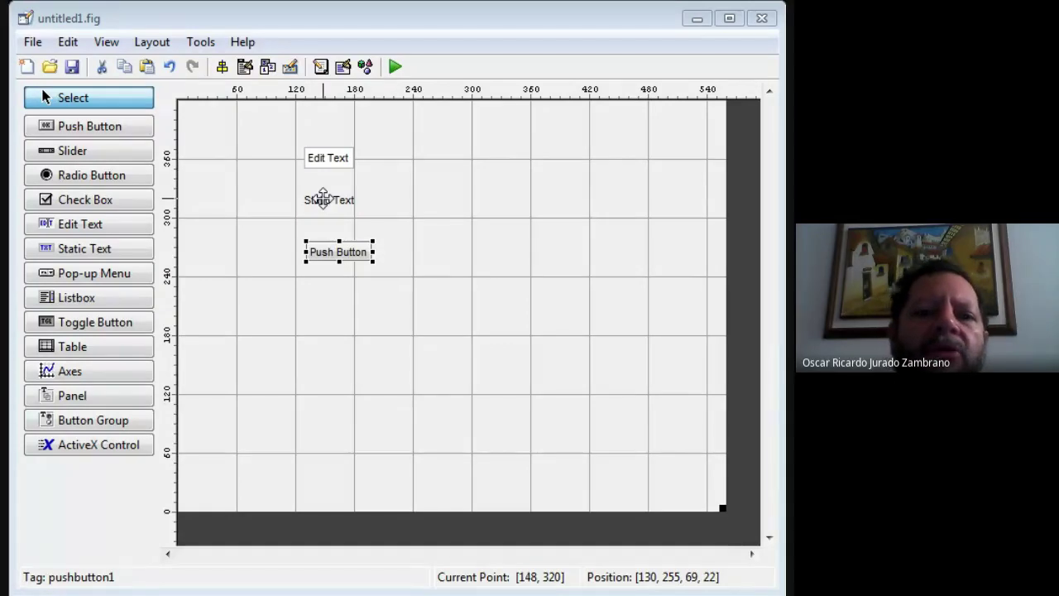
Step: Move the static text to the upper middle of the layout and add a second edit text box directly below the first
drag(323, 199, 447, 125)
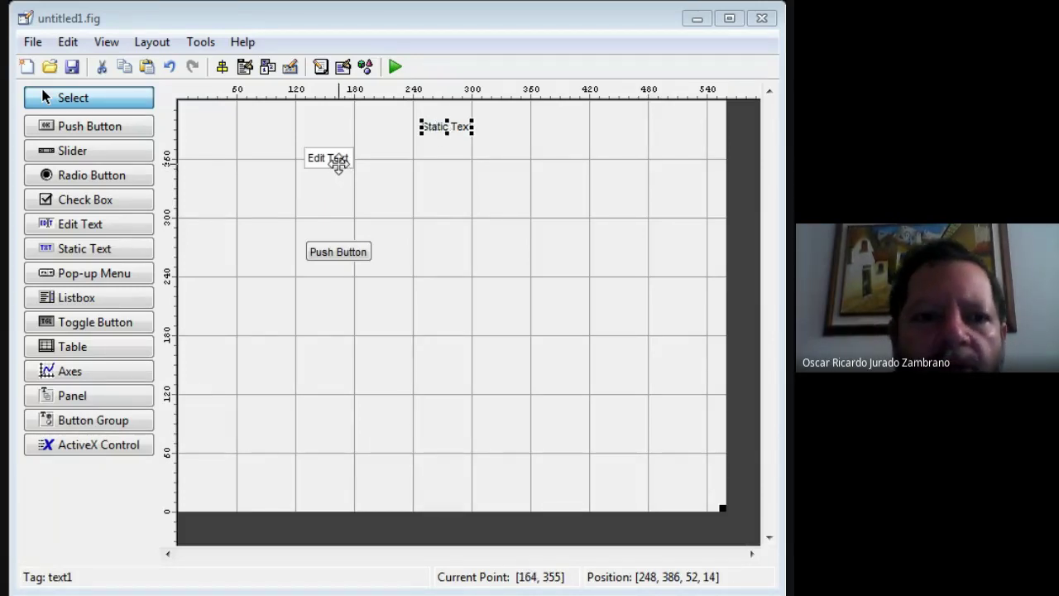
click(112, 225)
drag(245, 177, 351, 194)
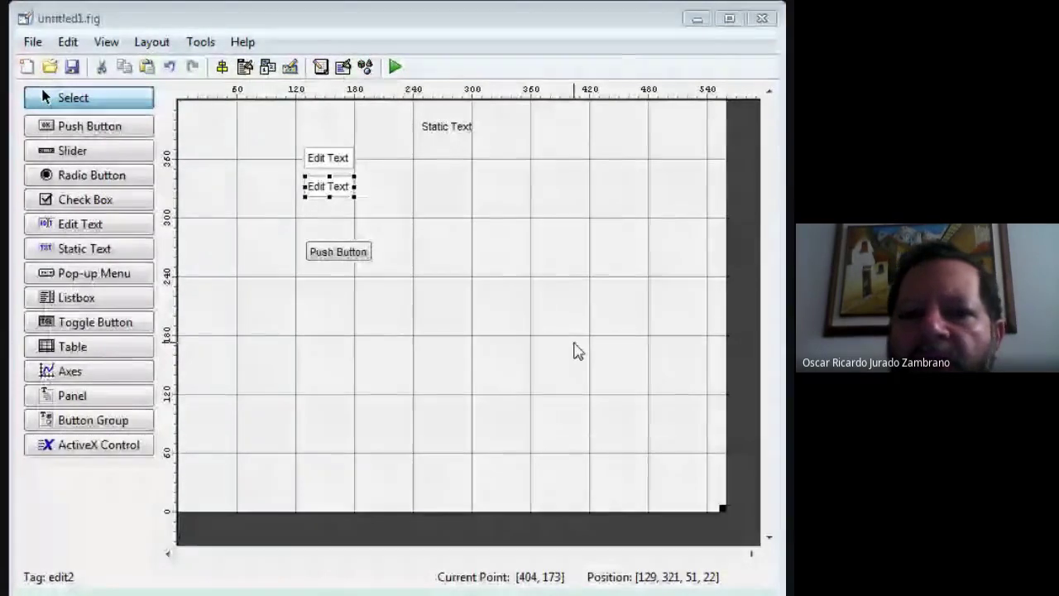
Step: Set the figure's background color to light pink in its properties
click(511, 291)
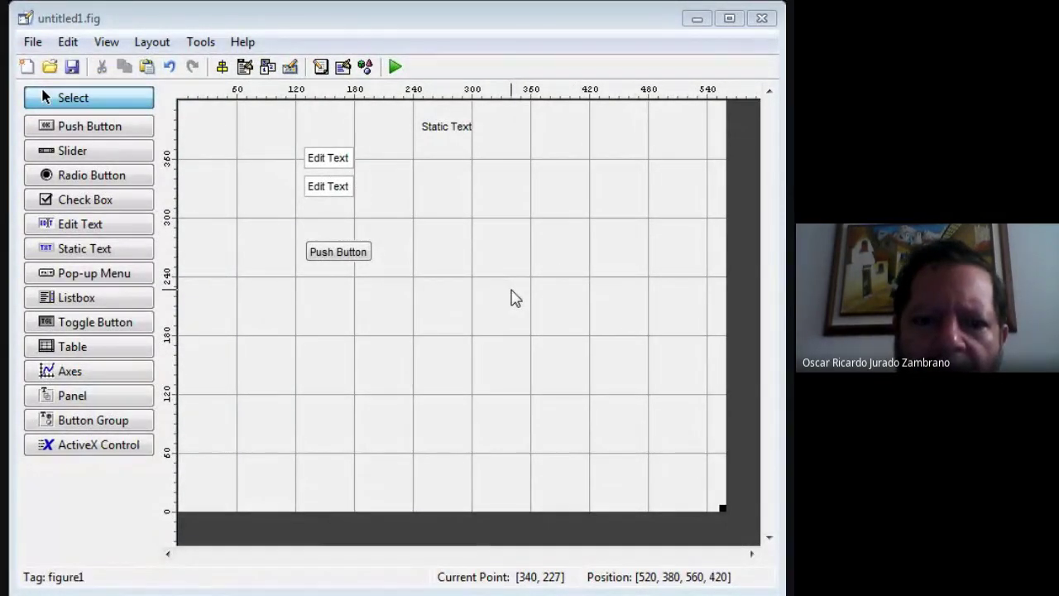
right_click(511, 290)
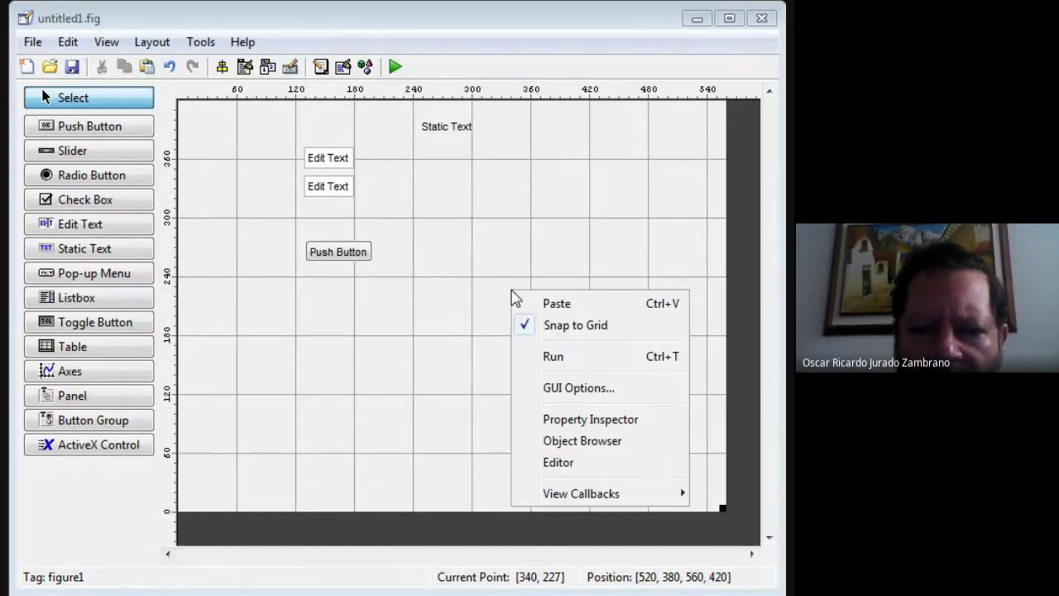
click(588, 421)
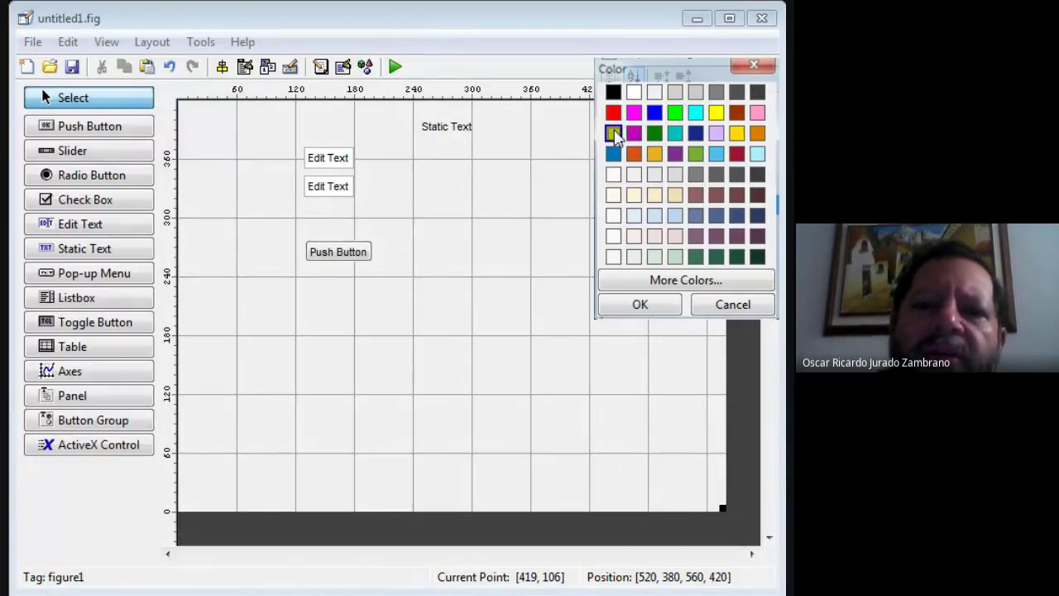
click(652, 236)
click(638, 304)
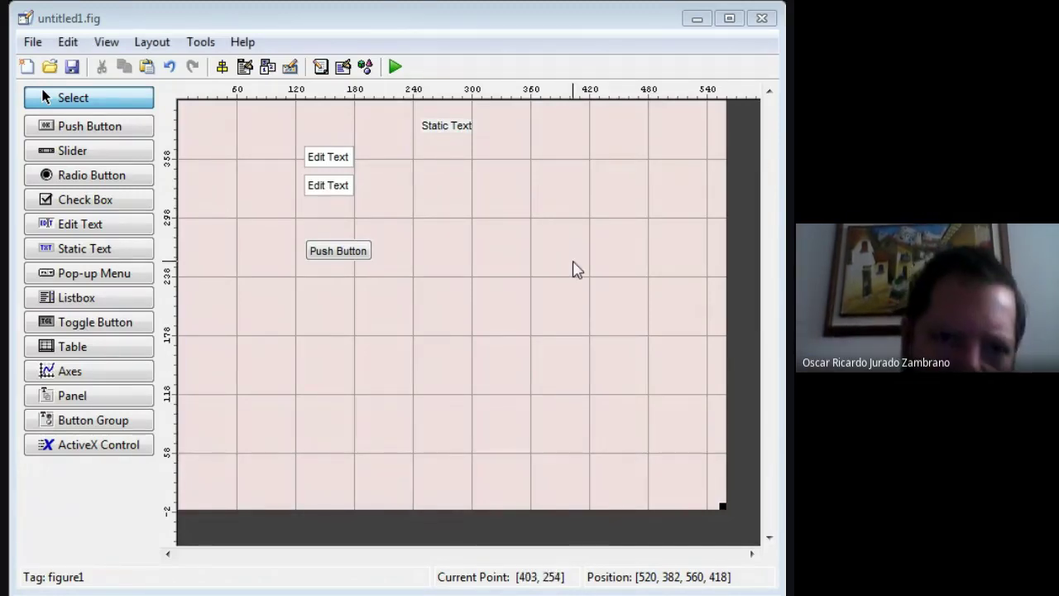
Step: Set the static text's BackgroundColor property to yellow
click(448, 124)
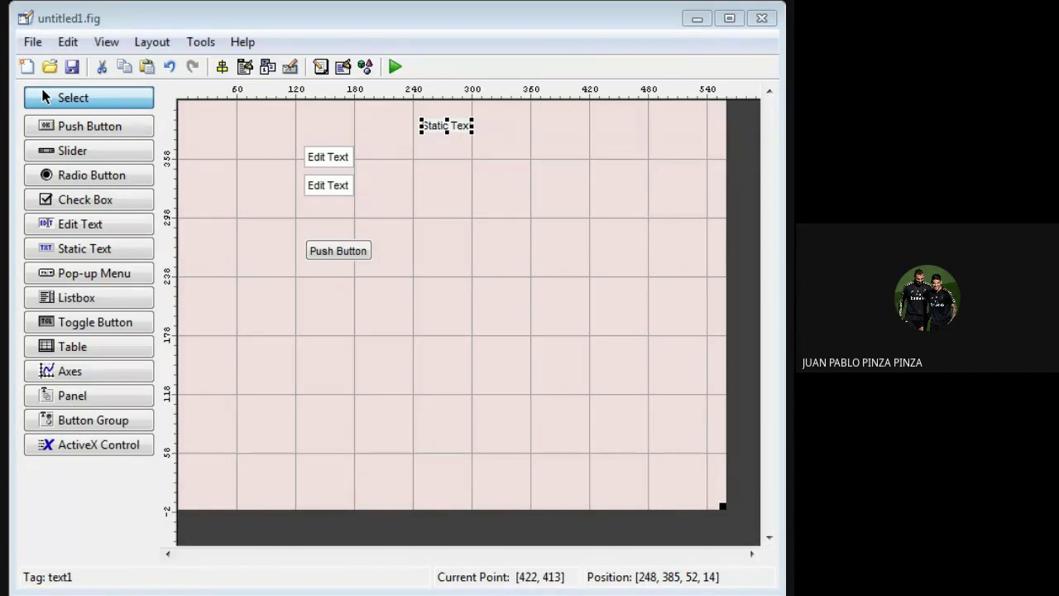
click(599, 248)
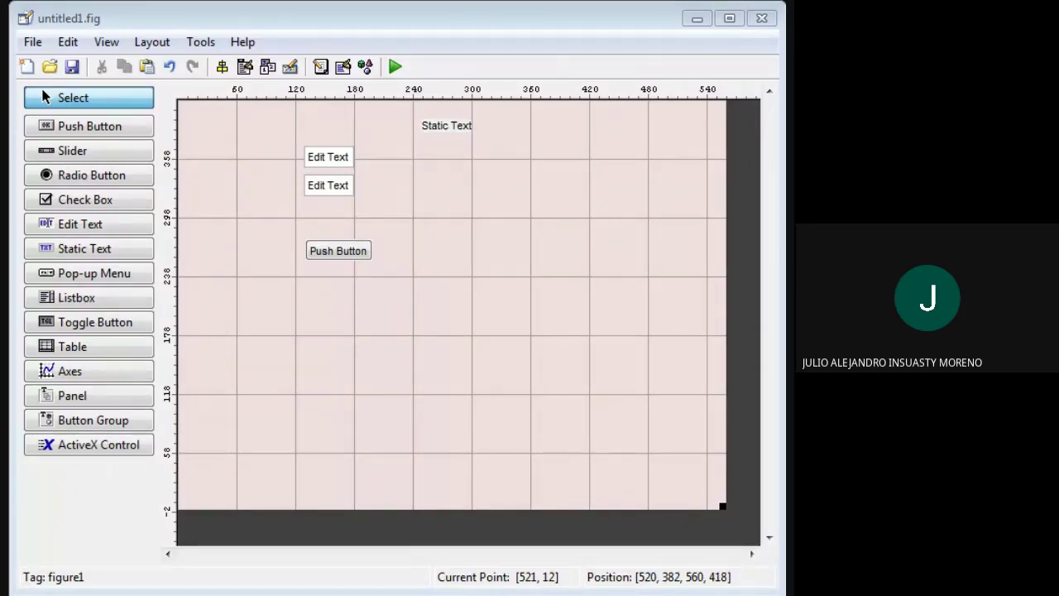
click(453, 125)
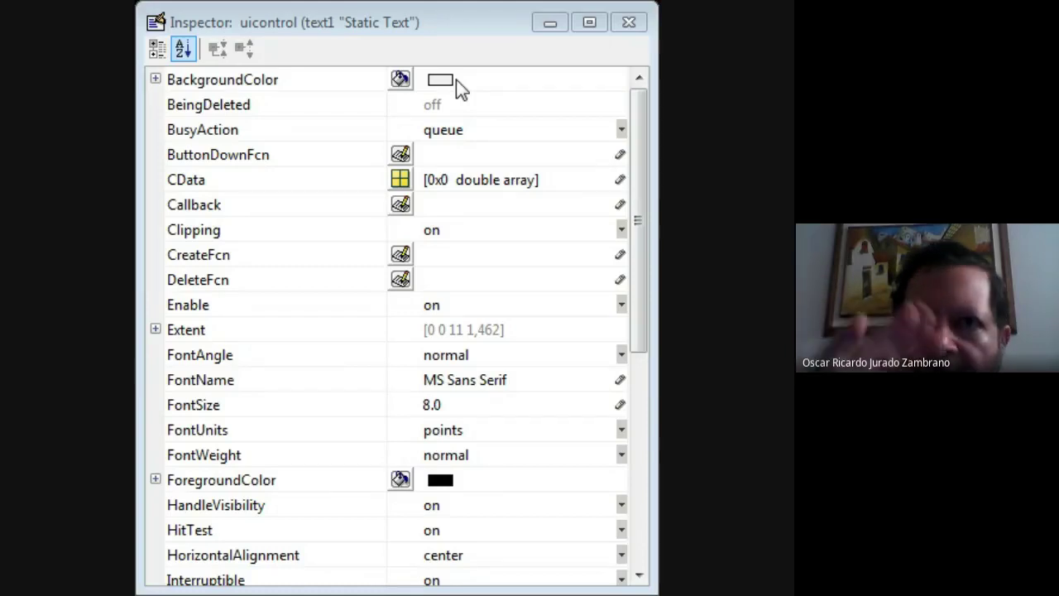
click(401, 78)
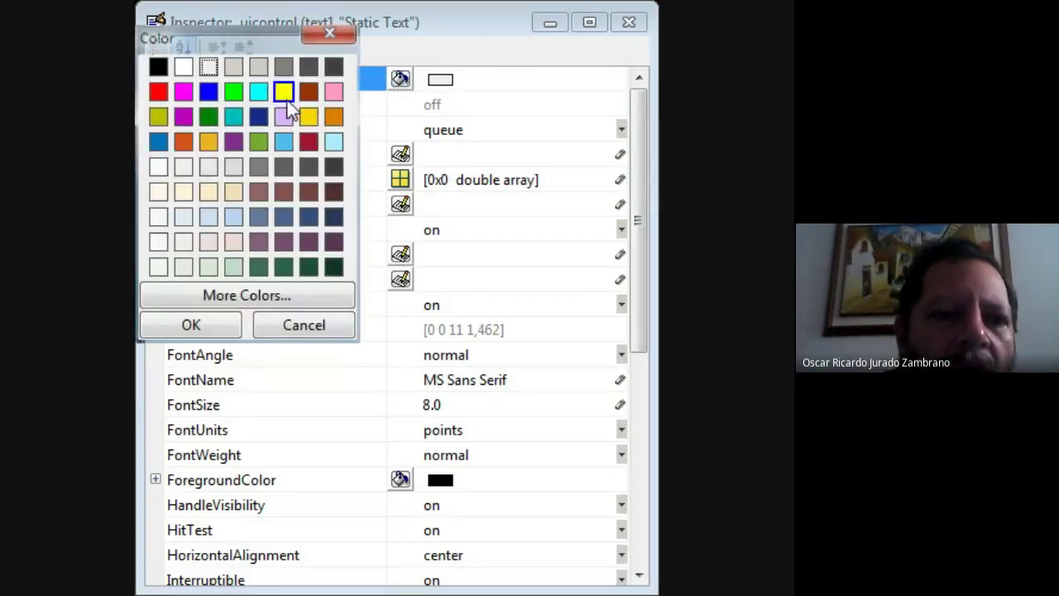
click(199, 333)
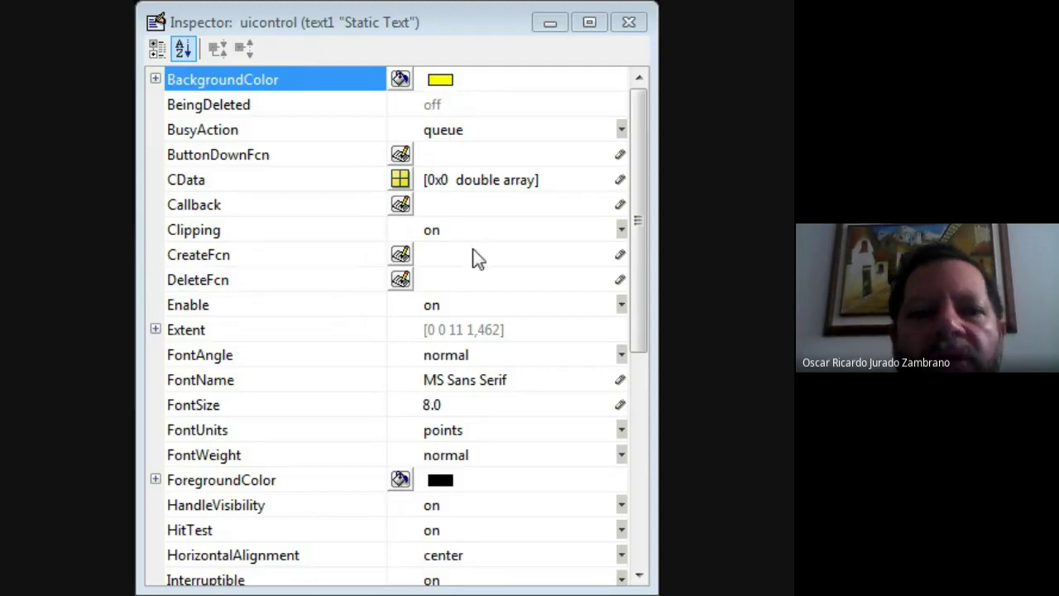
Step: Set the static text's String property to METODO NEWTON
drag(634, 249, 629, 479)
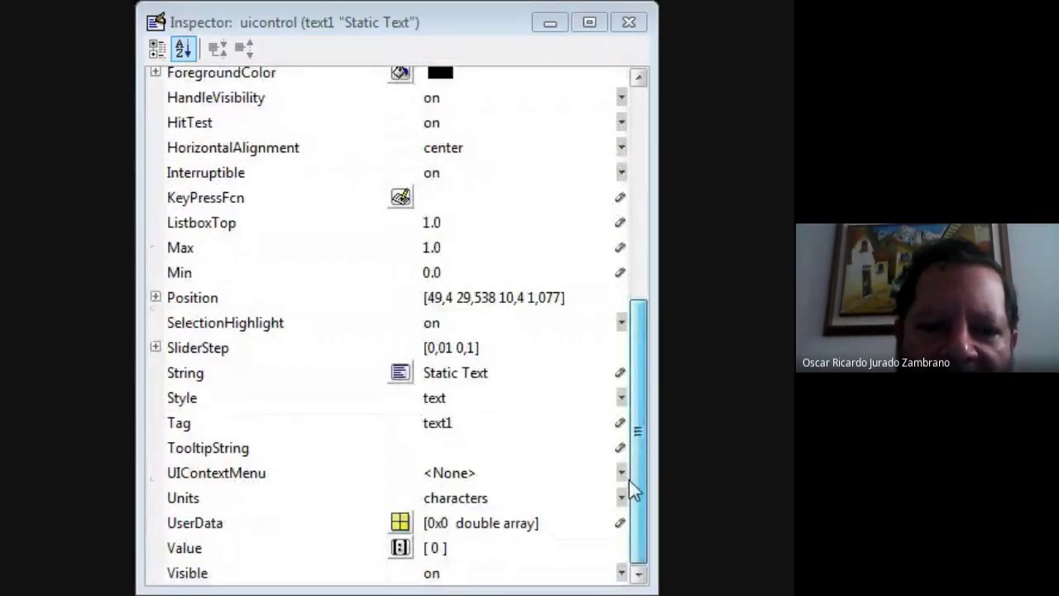
click(490, 374)
drag(493, 372, 452, 373)
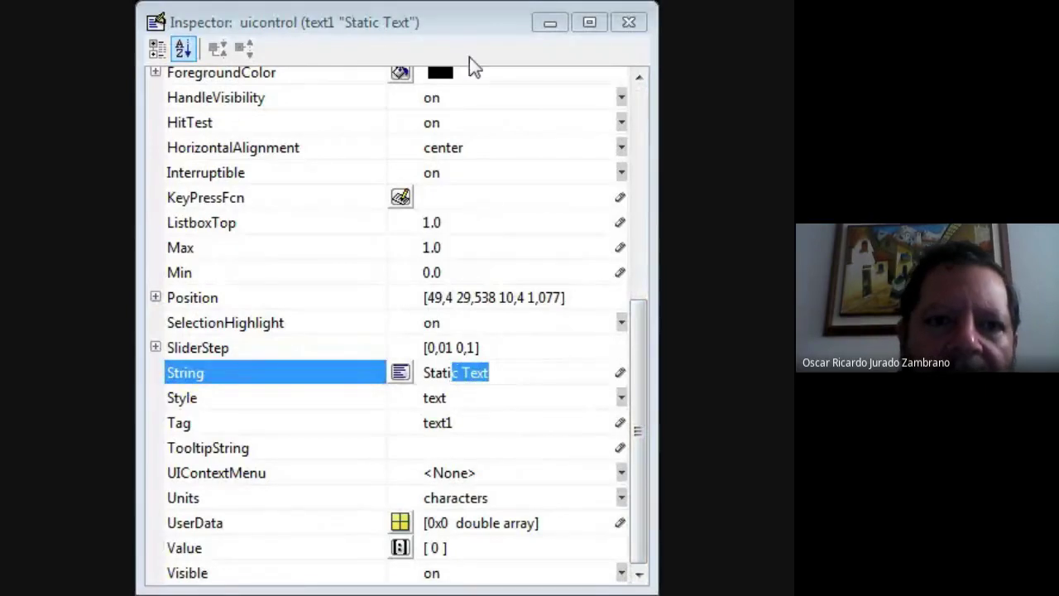
click(506, 373)
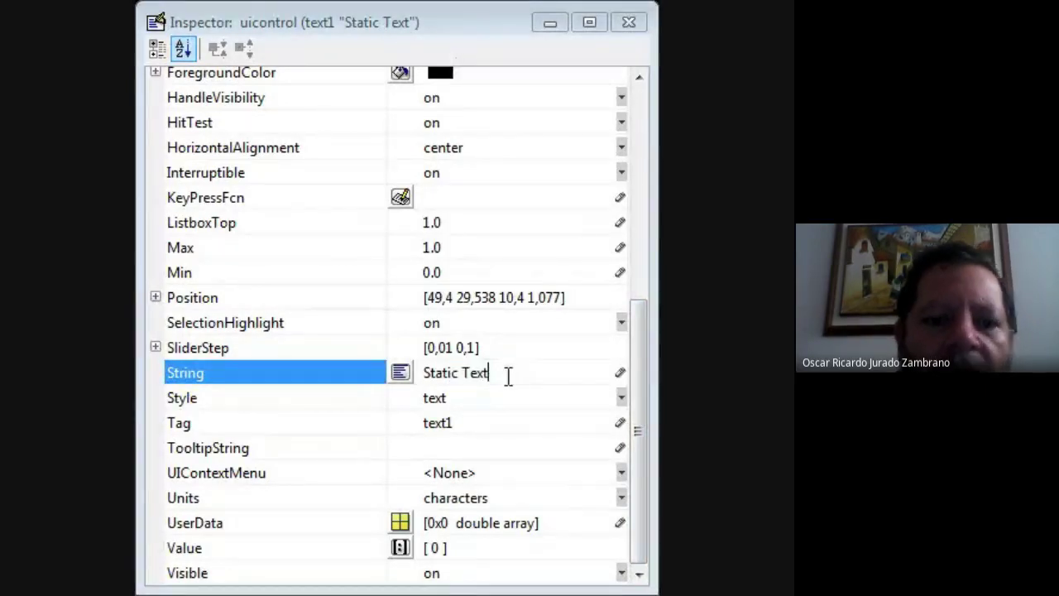
drag(461, 373, 401, 364)
drag(504, 371, 421, 372)
text(M)
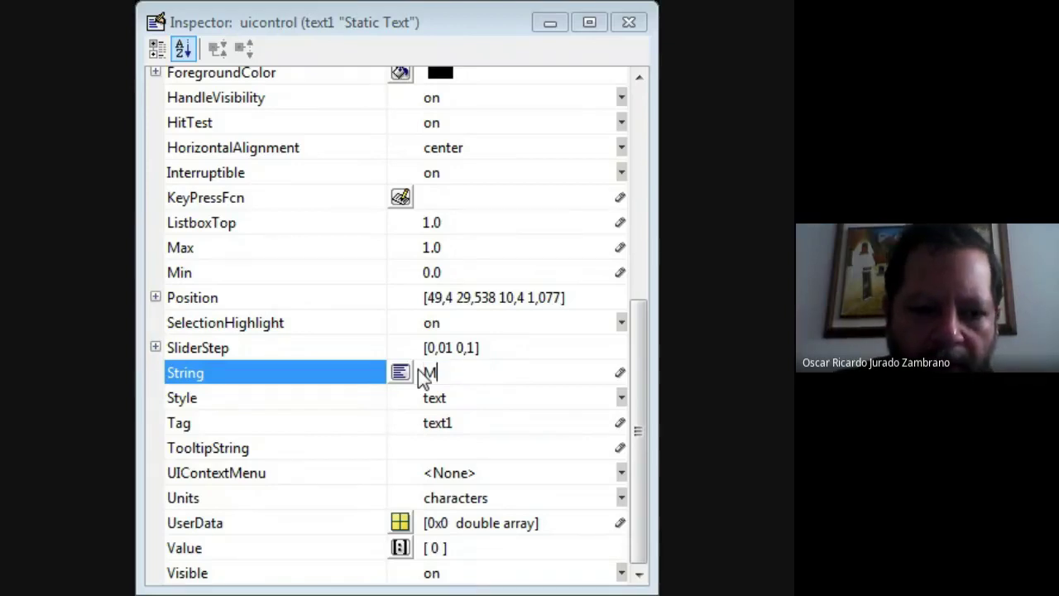
text(ETODO NEWTON)
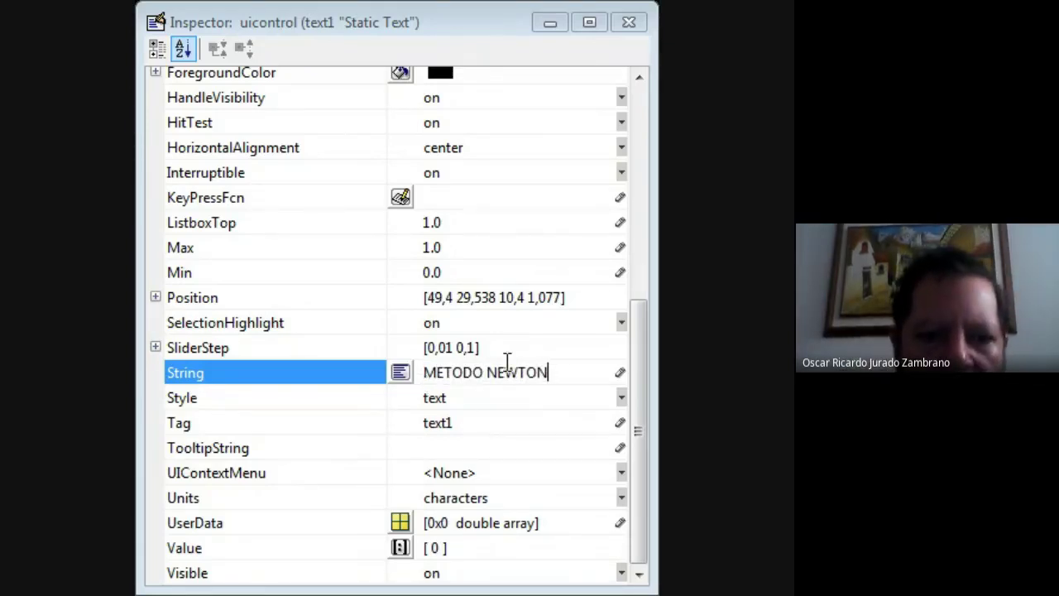
click(543, 174)
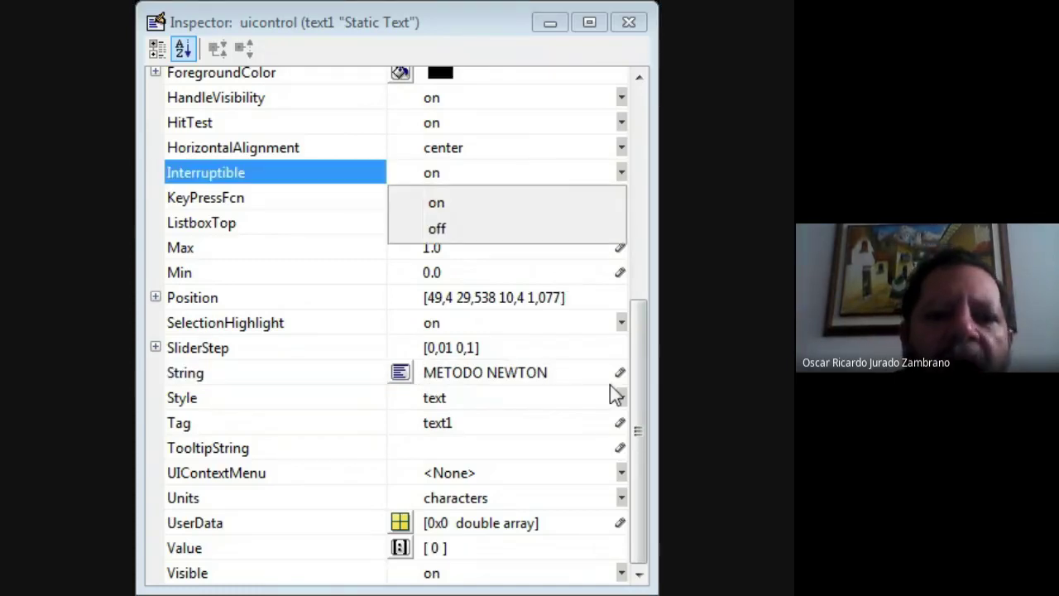
click(637, 379)
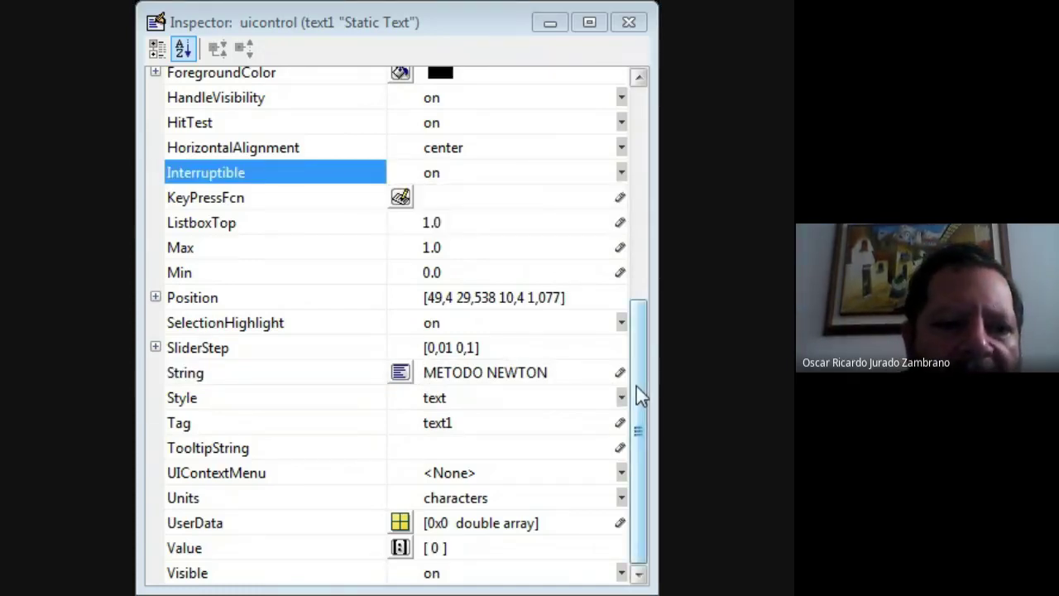
Step: Examine the static text's available Style options and its FontSize and FontName properties
click(621, 398)
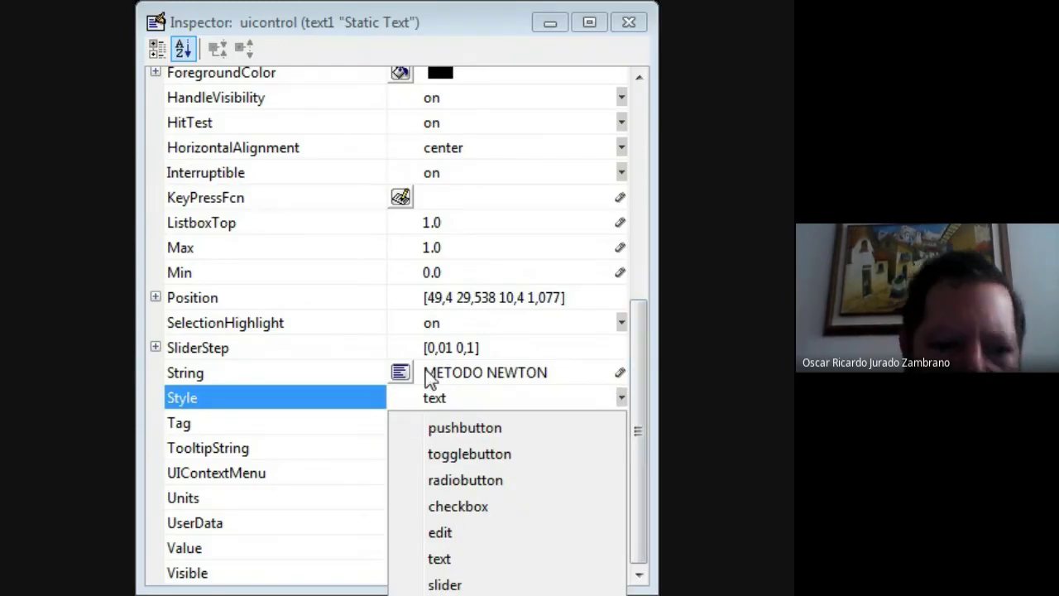
click(643, 331)
drag(643, 331, 651, 213)
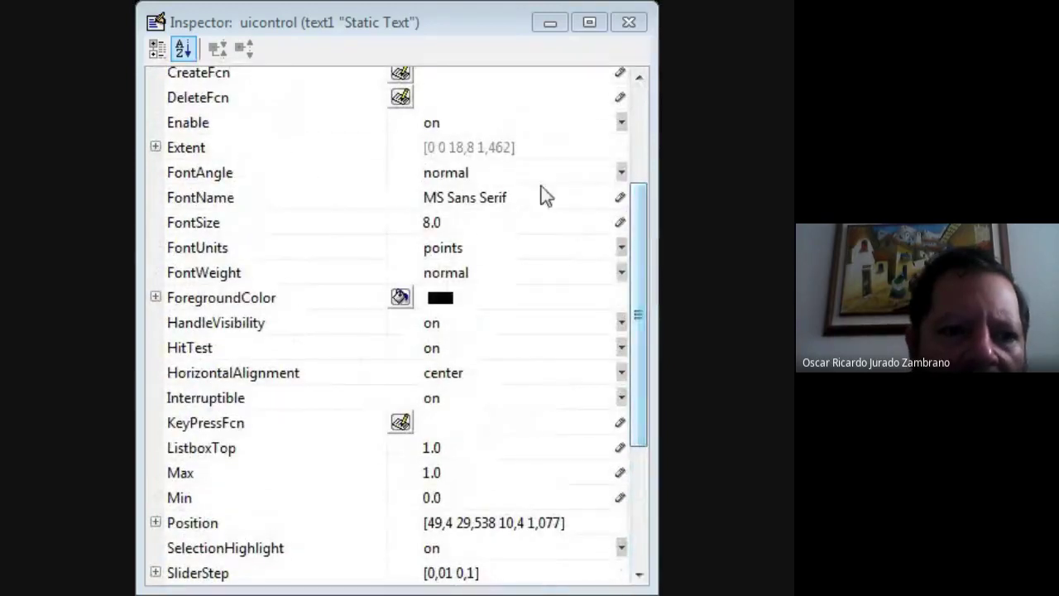
click(491, 224)
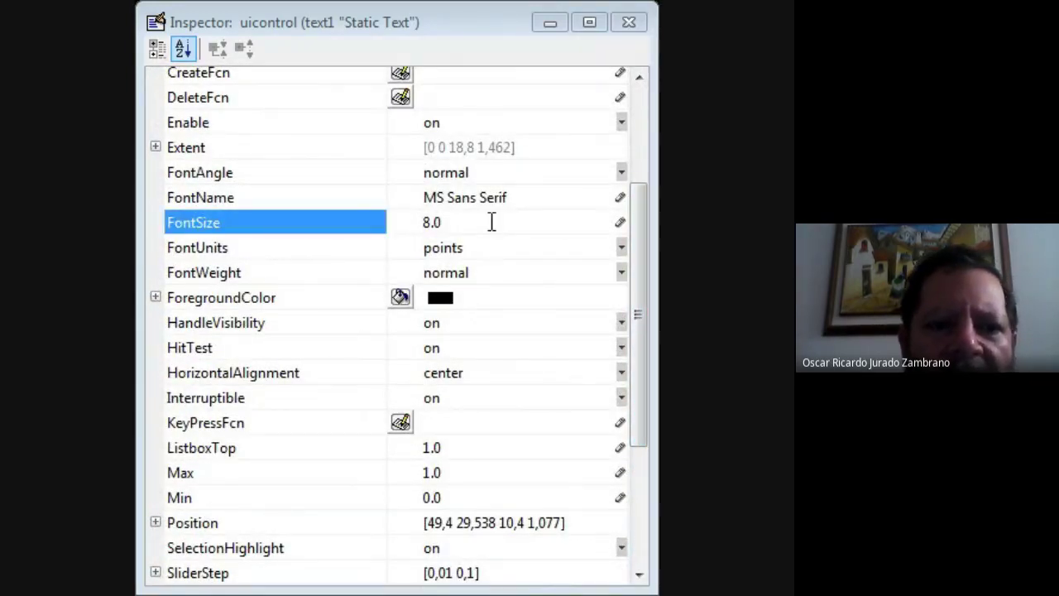
click(530, 196)
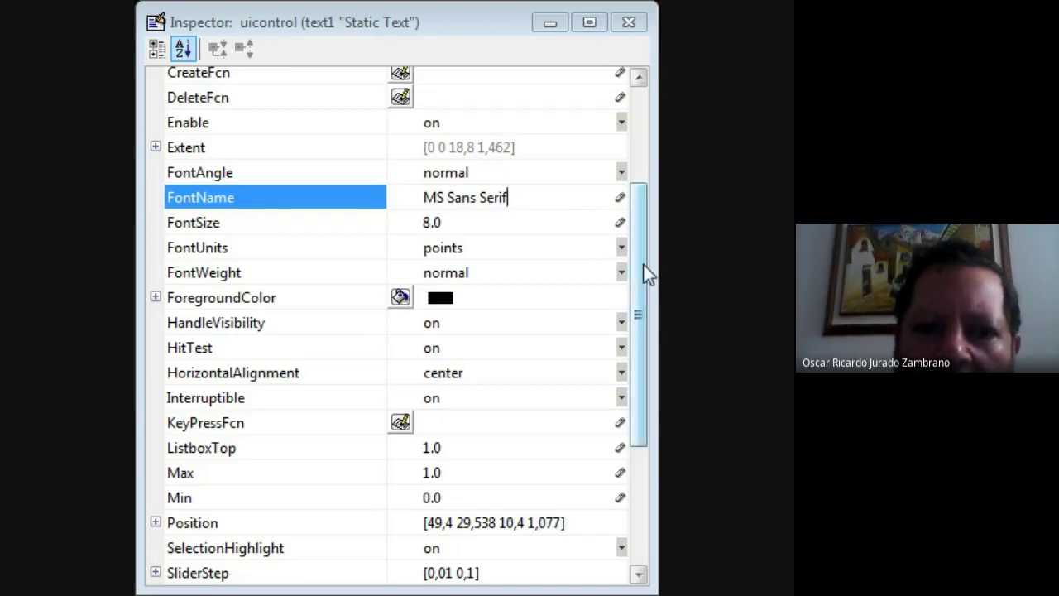
drag(648, 275, 648, 439)
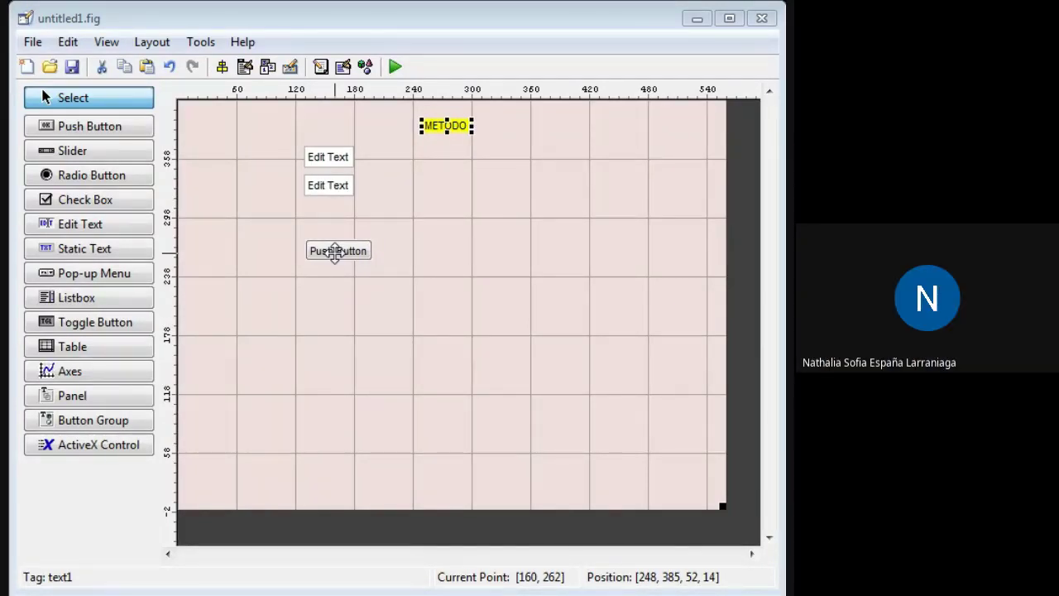
Step: Widen the yellow static text to about 121 pixels so its whole label fits, and select the push button
click(440, 170)
click(459, 130)
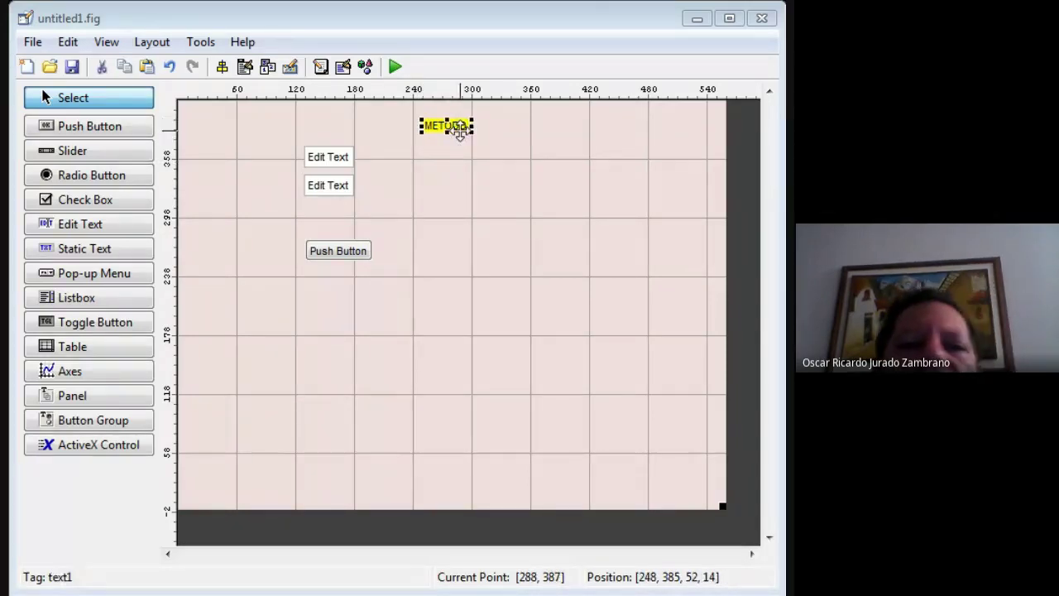
drag(473, 126, 539, 126)
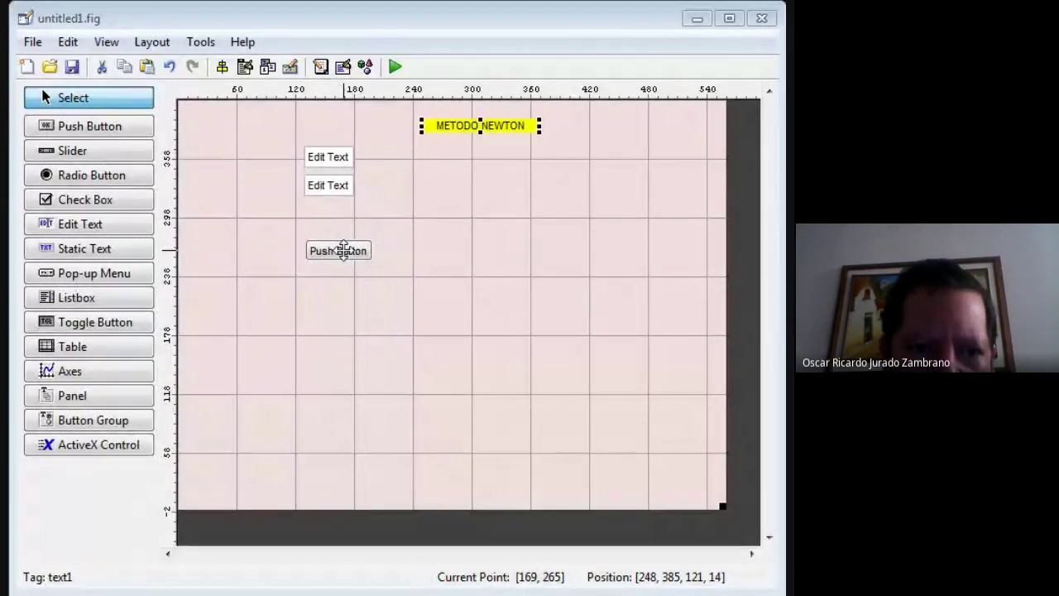
click(343, 251)
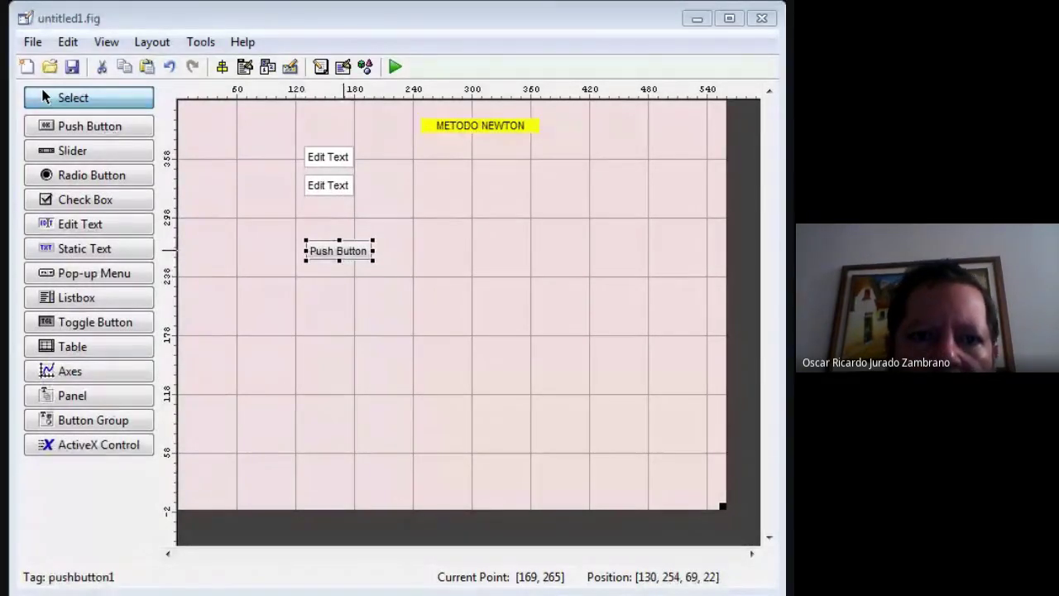